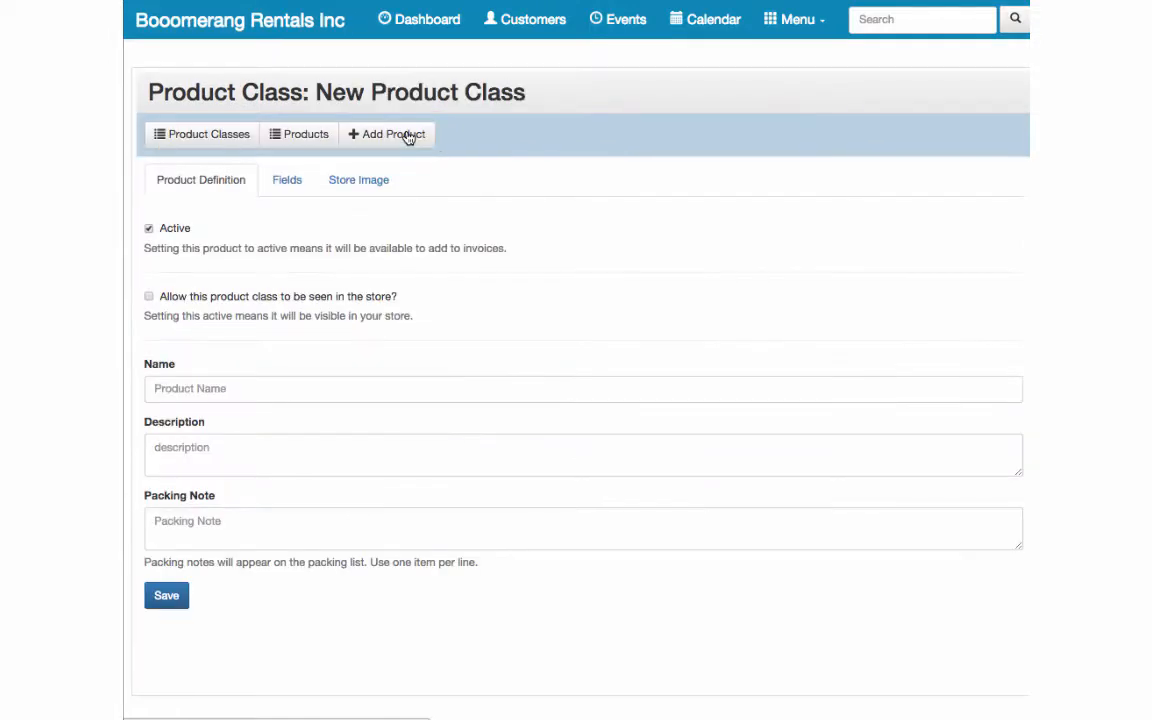
Step: Name the new product class "Bounce Houses"
left_click(308, 392)
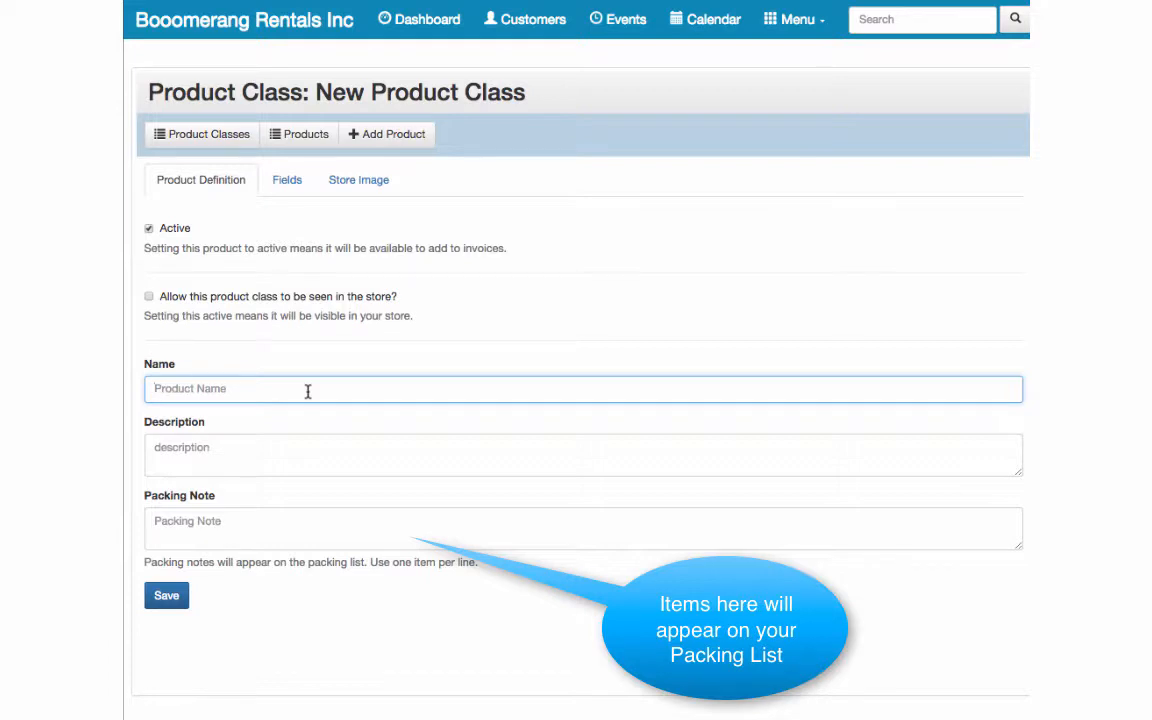
type("B")
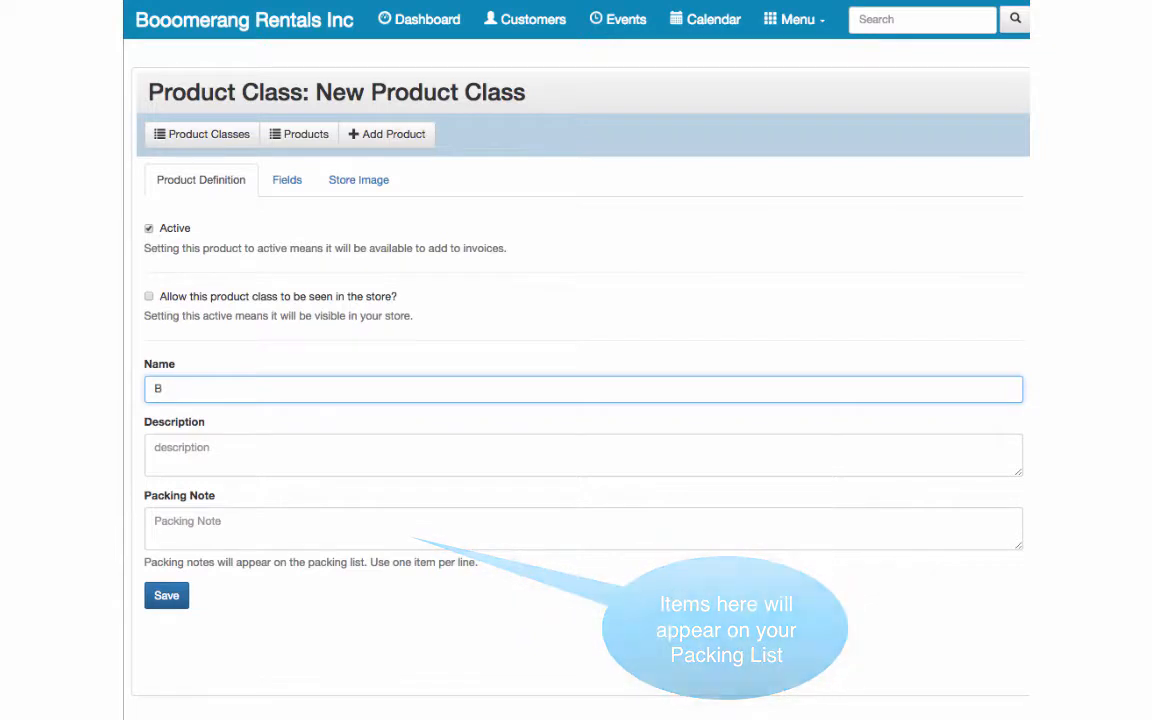
type("ounce H")
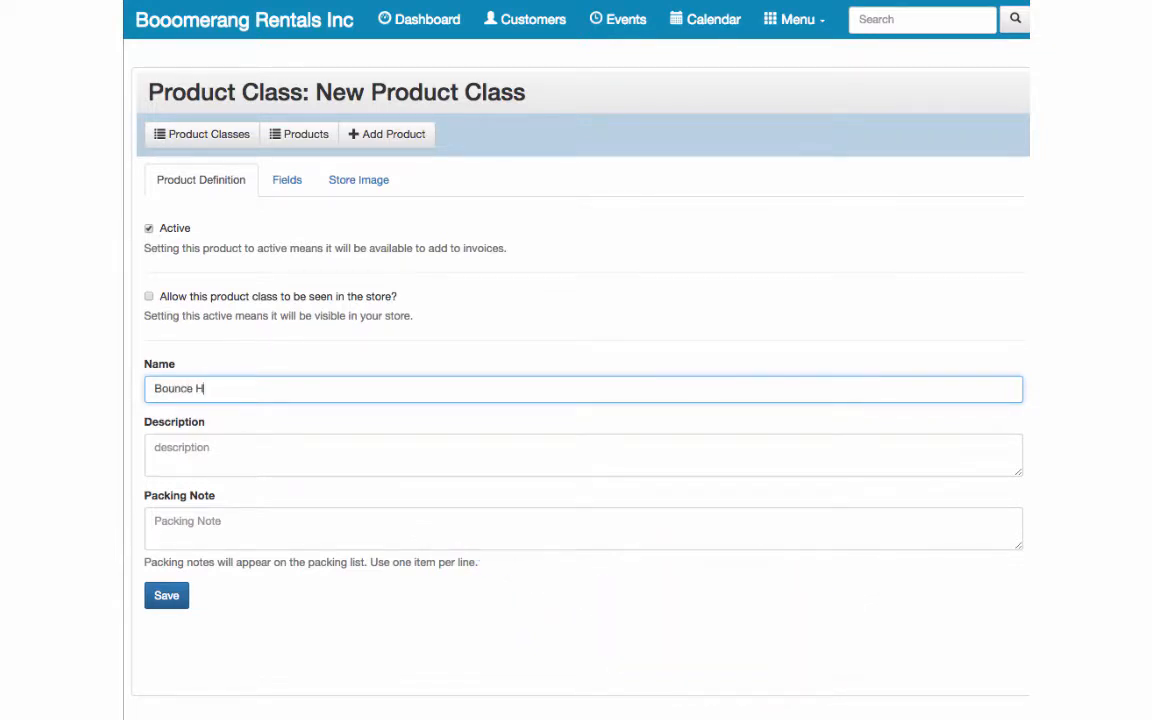
type("ouses")
Step: Enter "The best bounce house in my city." as the product class description and save the class
left_click(155, 448)
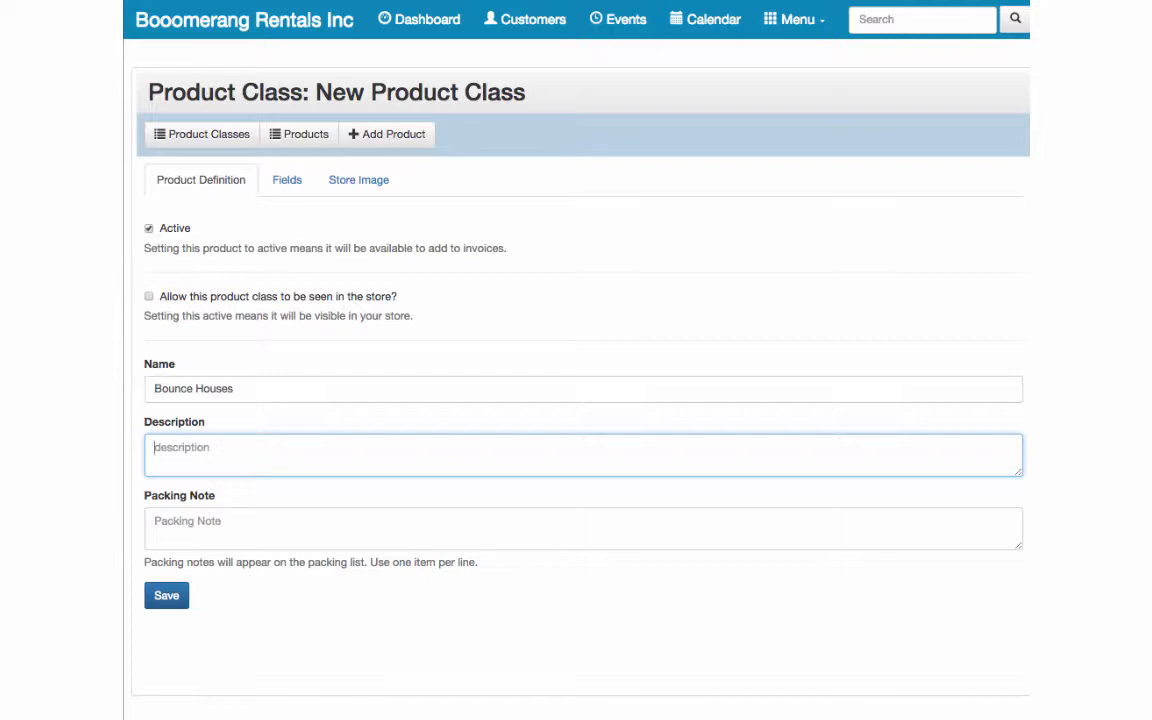
type("The best bounces house ")
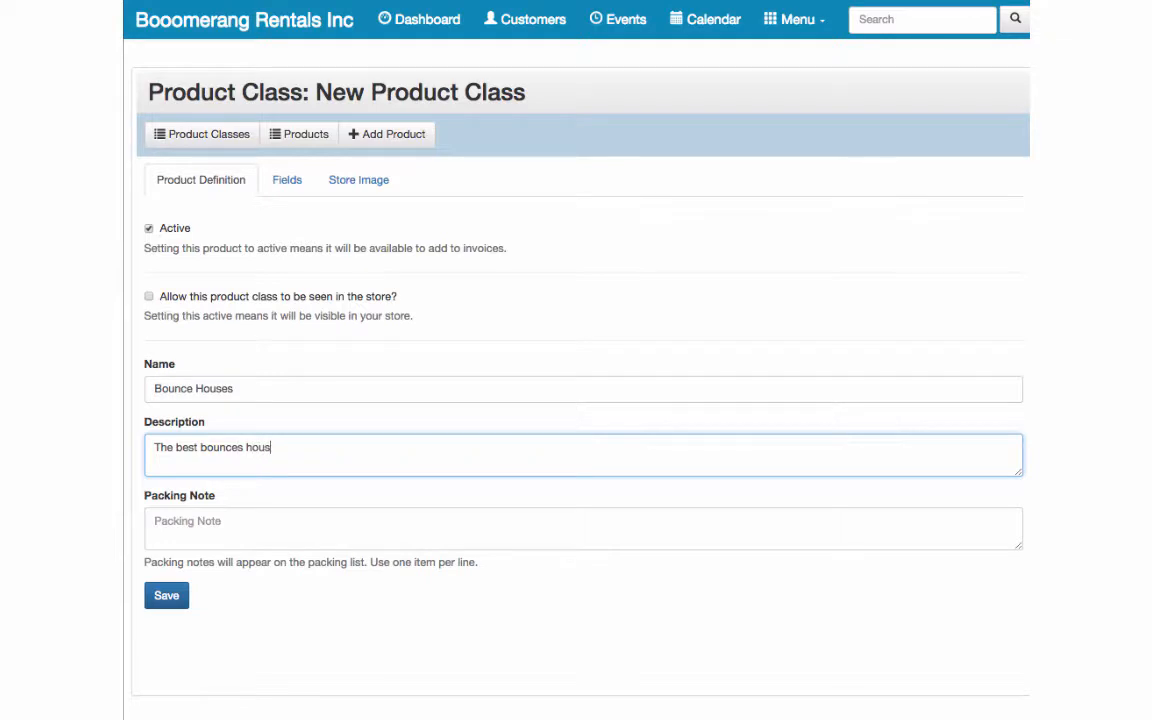
type("in my city.")
left_click(245, 448)
key("BackSpace")
left_click(162, 599)
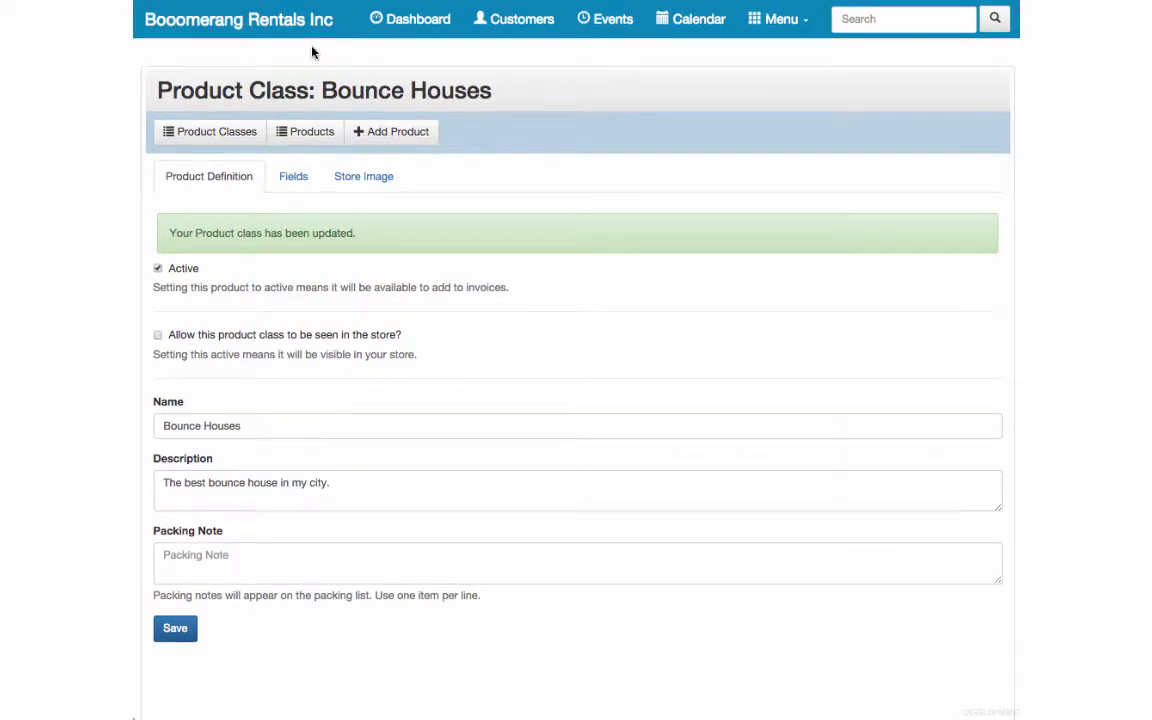
Step: Add a custom product field named "Height" to the Bounce Houses class
left_click(302, 183)
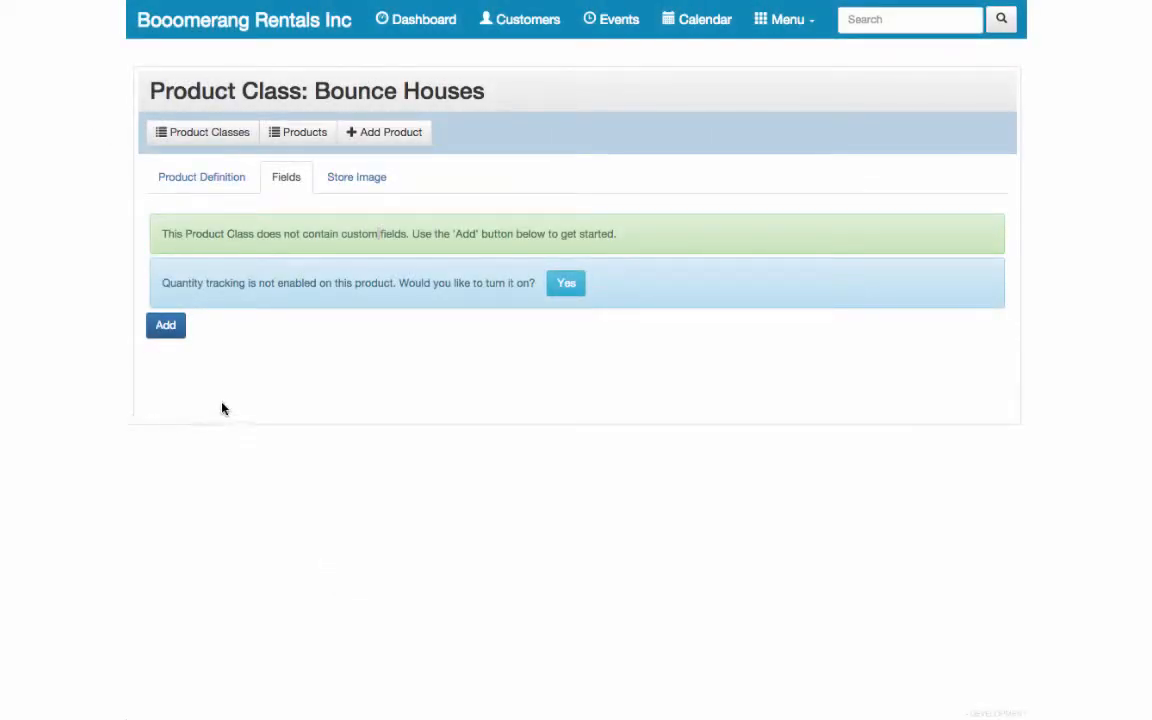
left_click(167, 330)
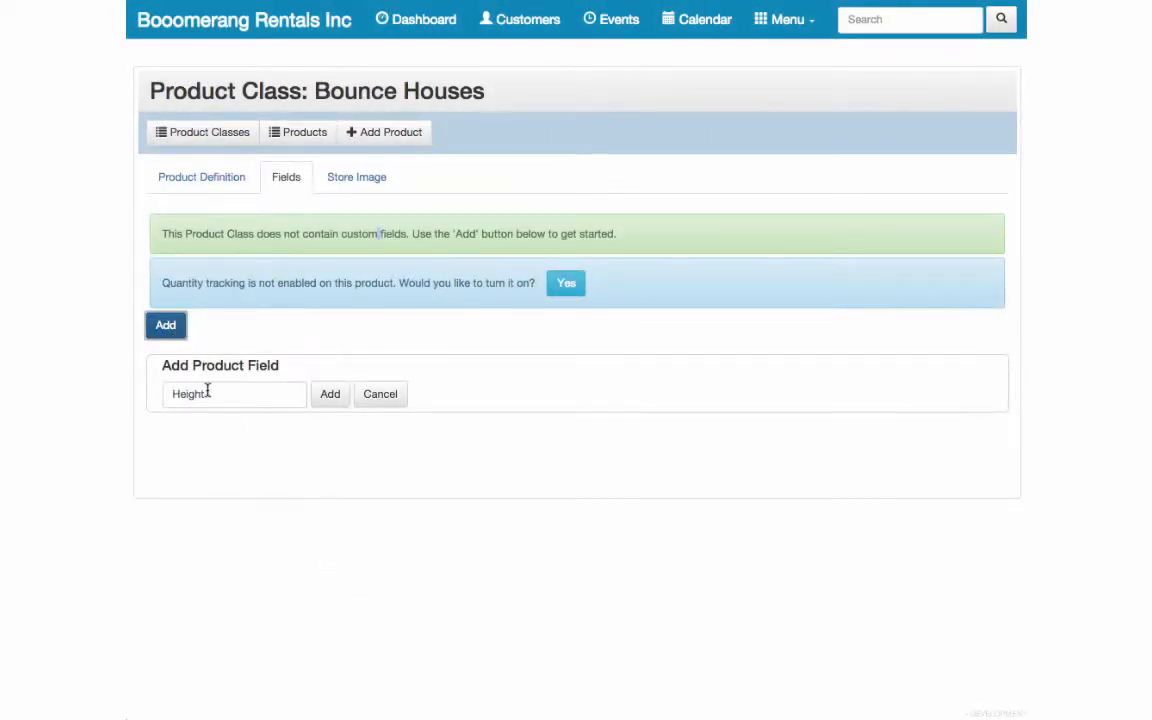
left_click_drag(208, 394, 158, 393)
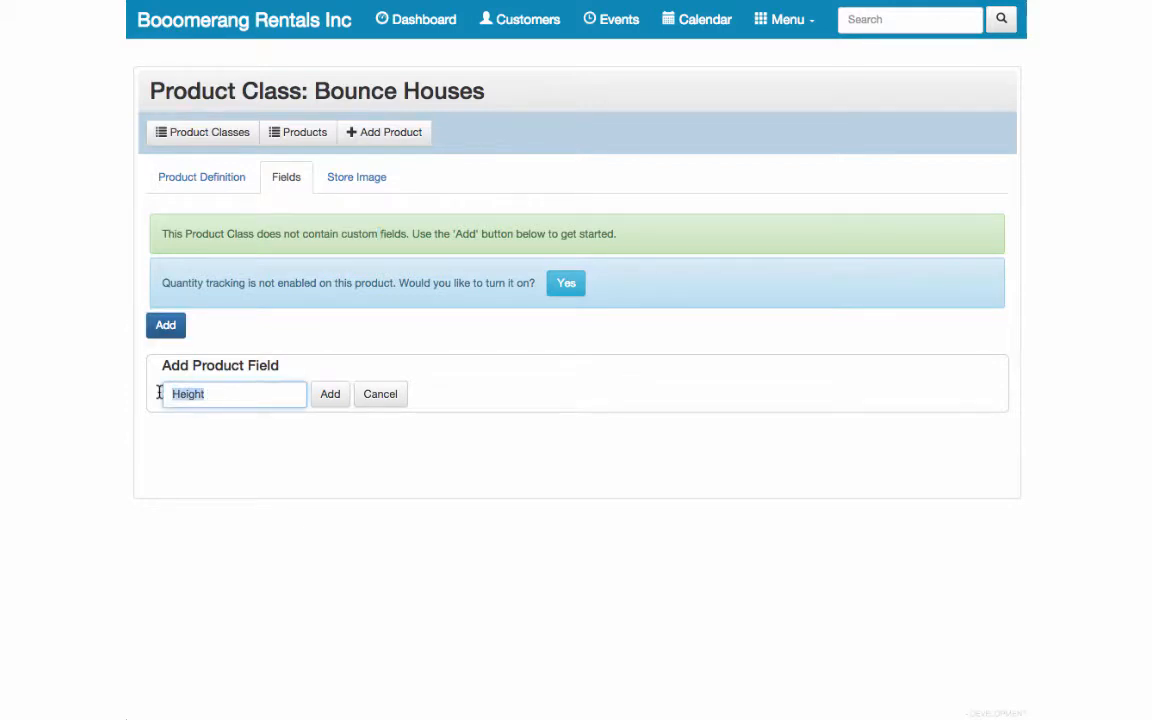
type("Height")
left_click(333, 400)
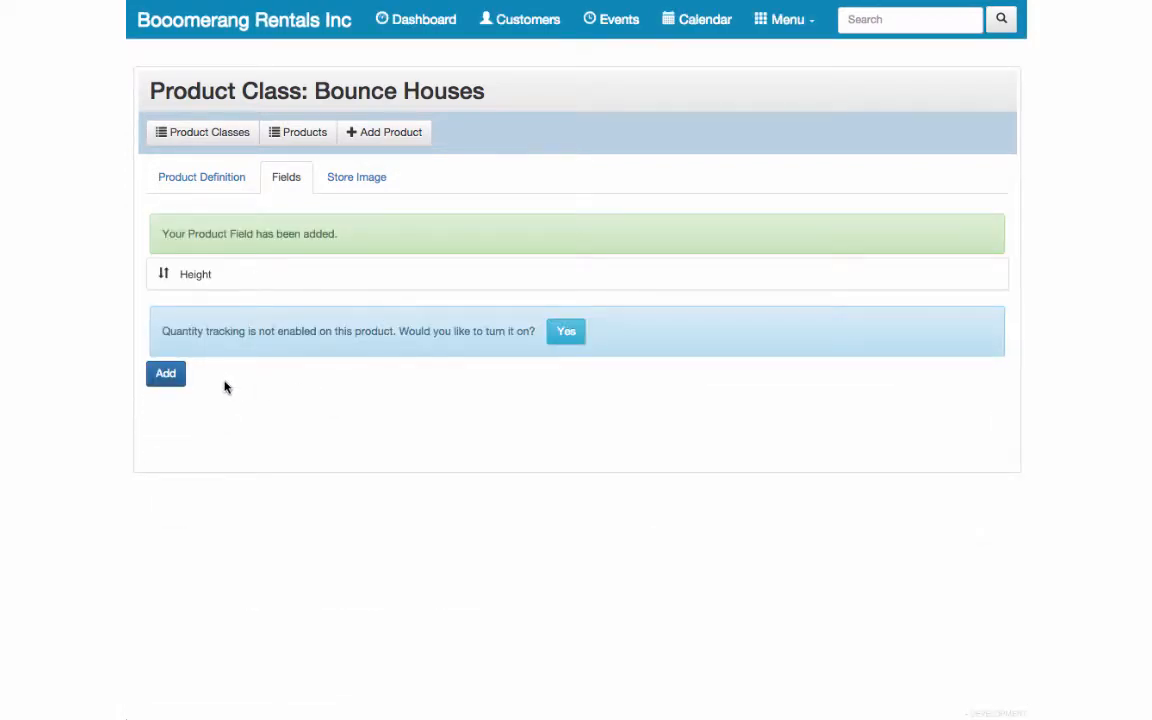
Step: Add a second custom product field named "Width" and enable quantity tracking for the Bounce Houses class
left_click(168, 378)
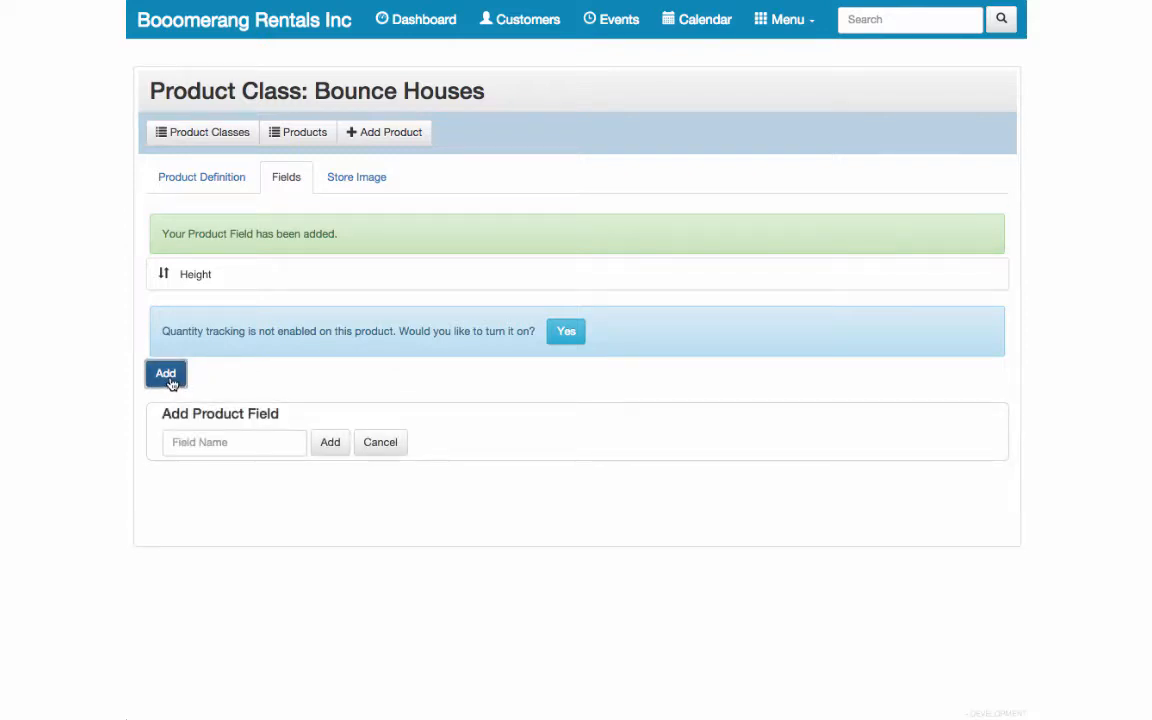
left_click(239, 441)
type("W")
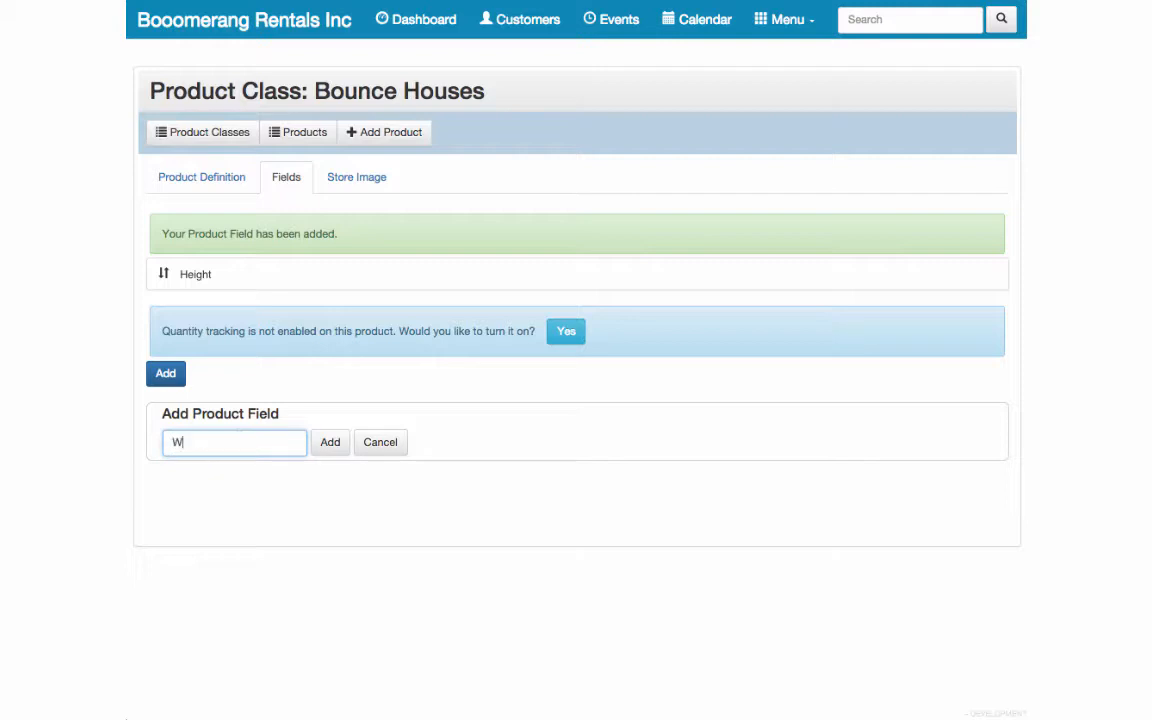
type("idth")
left_click(330, 445)
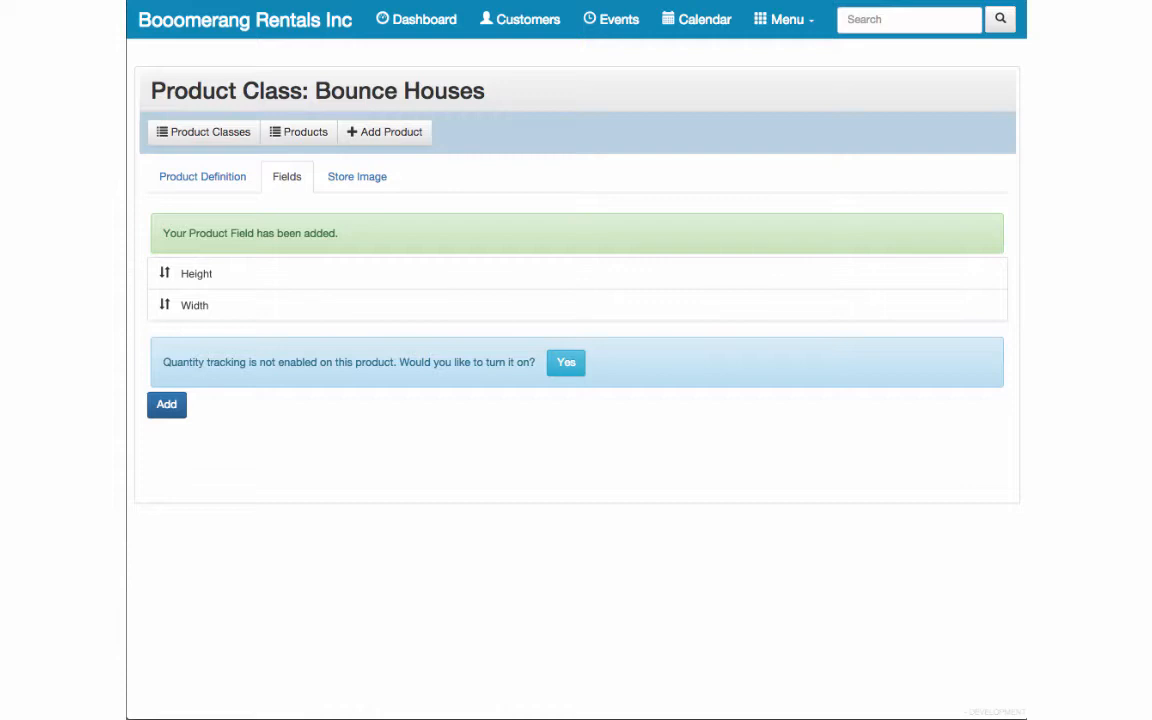
left_click(566, 366)
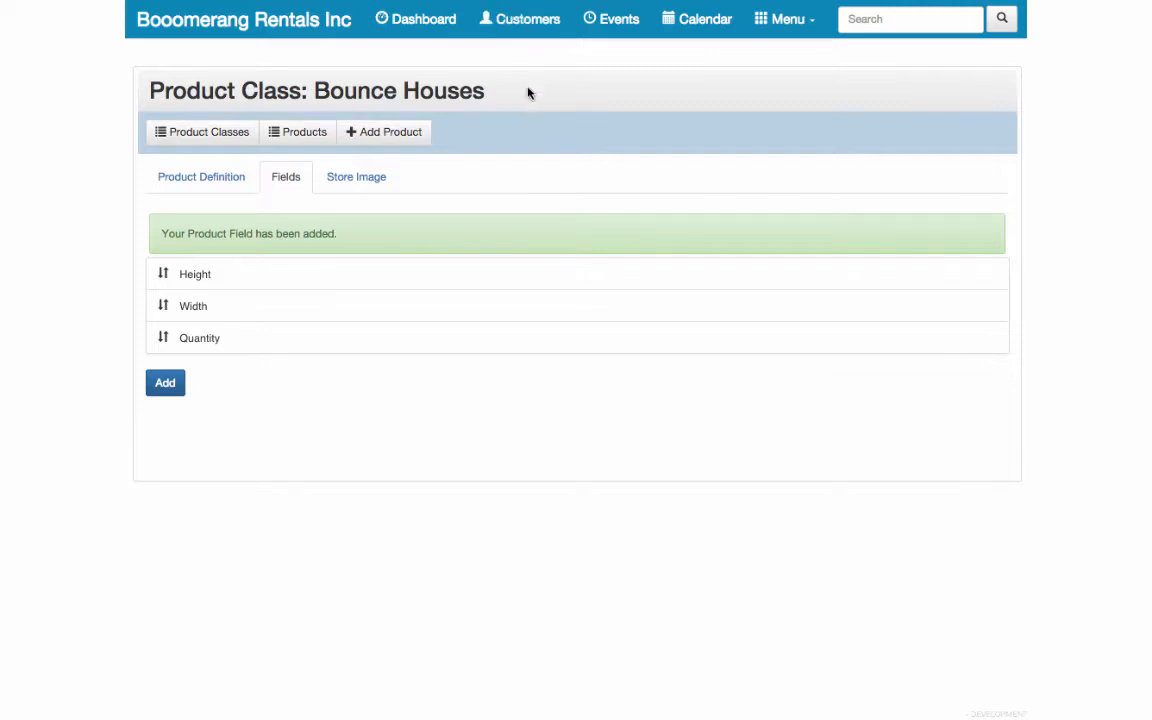
Step: Start a new product in the Bounce Houses class and name it "Bat Man Bounce House"
left_click(422, 142)
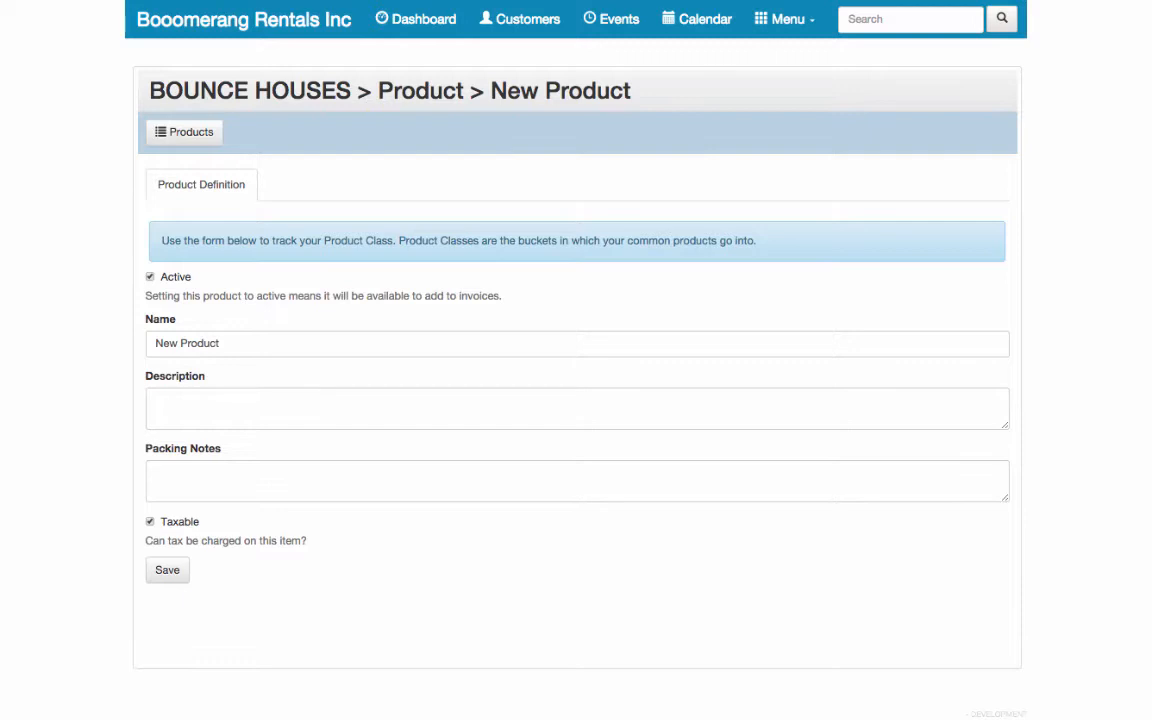
left_click(249, 338)
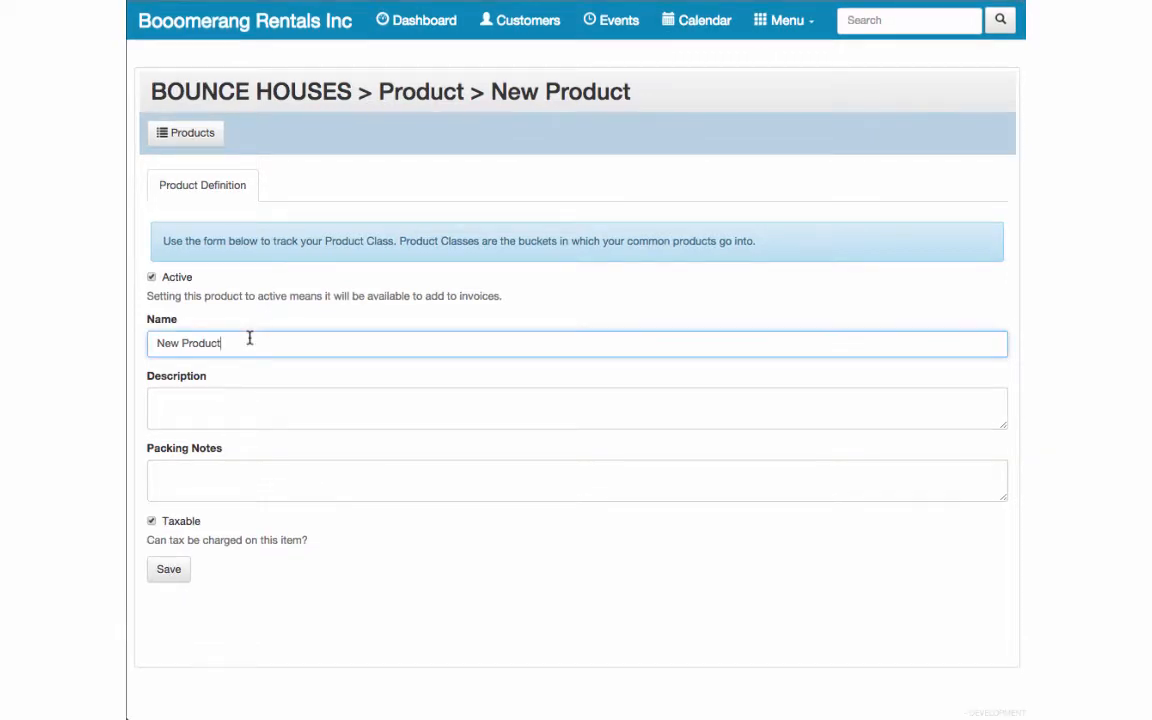
left_click_drag(249, 338, 138, 344)
type("Bat Man Bounce House")
Step: Enter the description "This it the description for my bat man bounce house. Include details for my customers and staff." and save the product
key("Tab")
type("Thi")
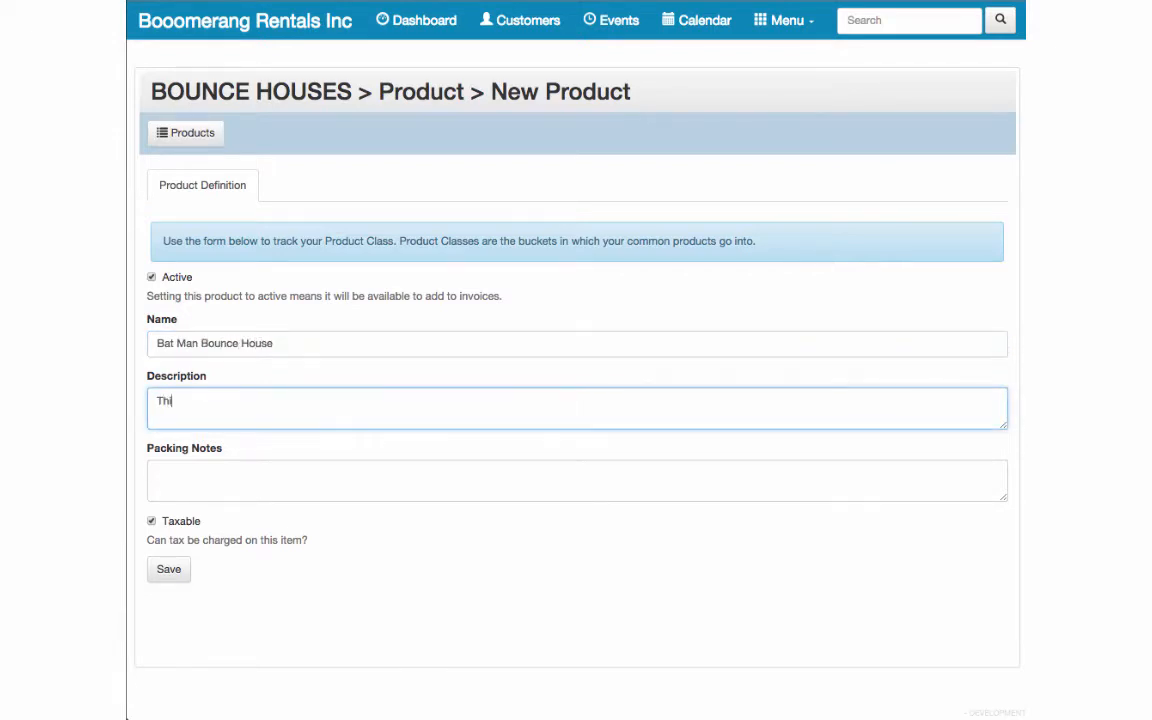
type("s it the description for m")
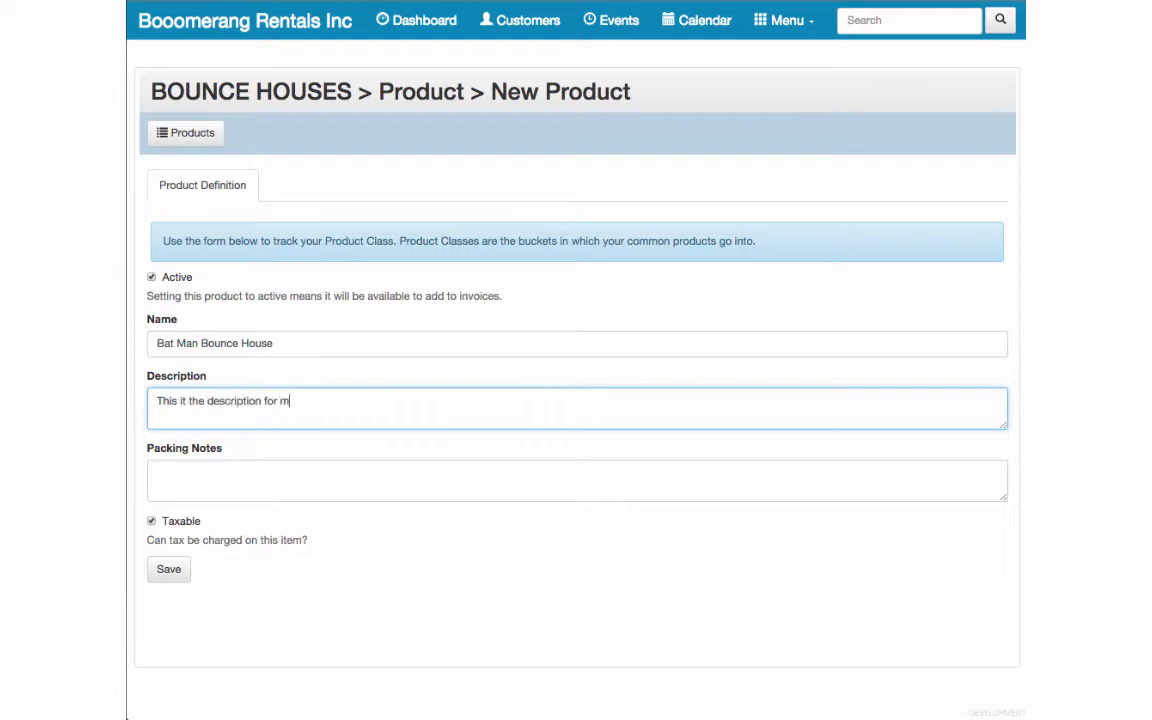
type("y bat man bounce house.  ")
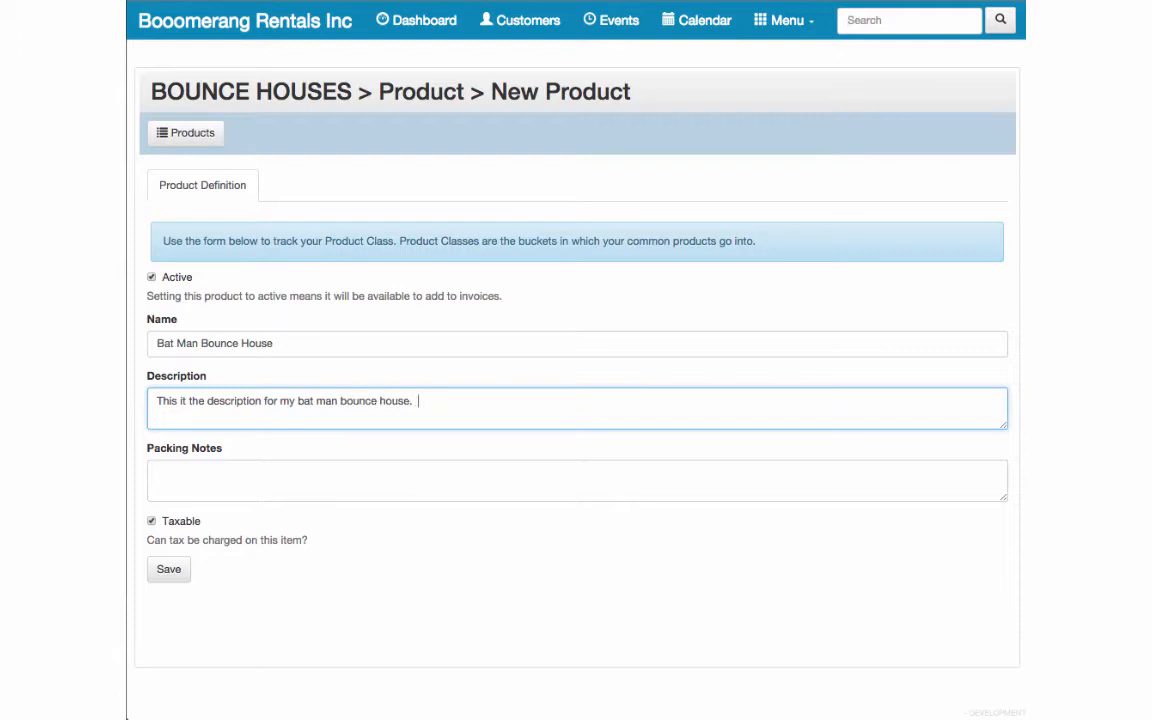
type("Include details for ")
type("my customers")
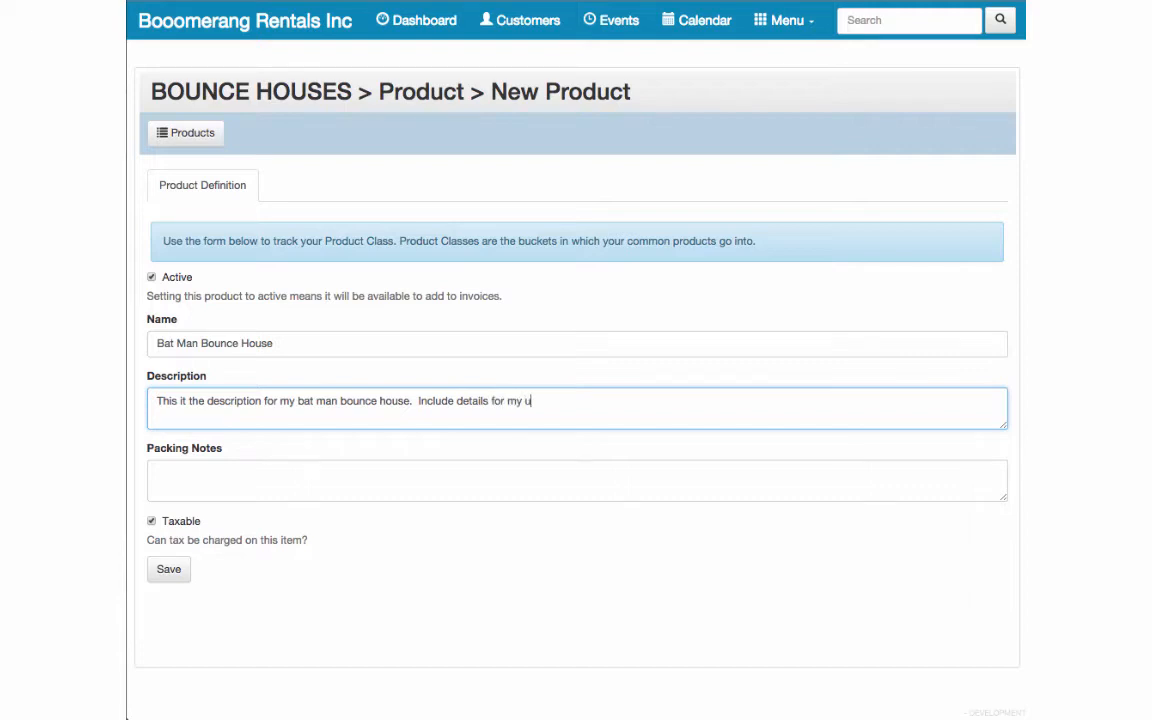
type(" and staff.")
left_click(179, 580)
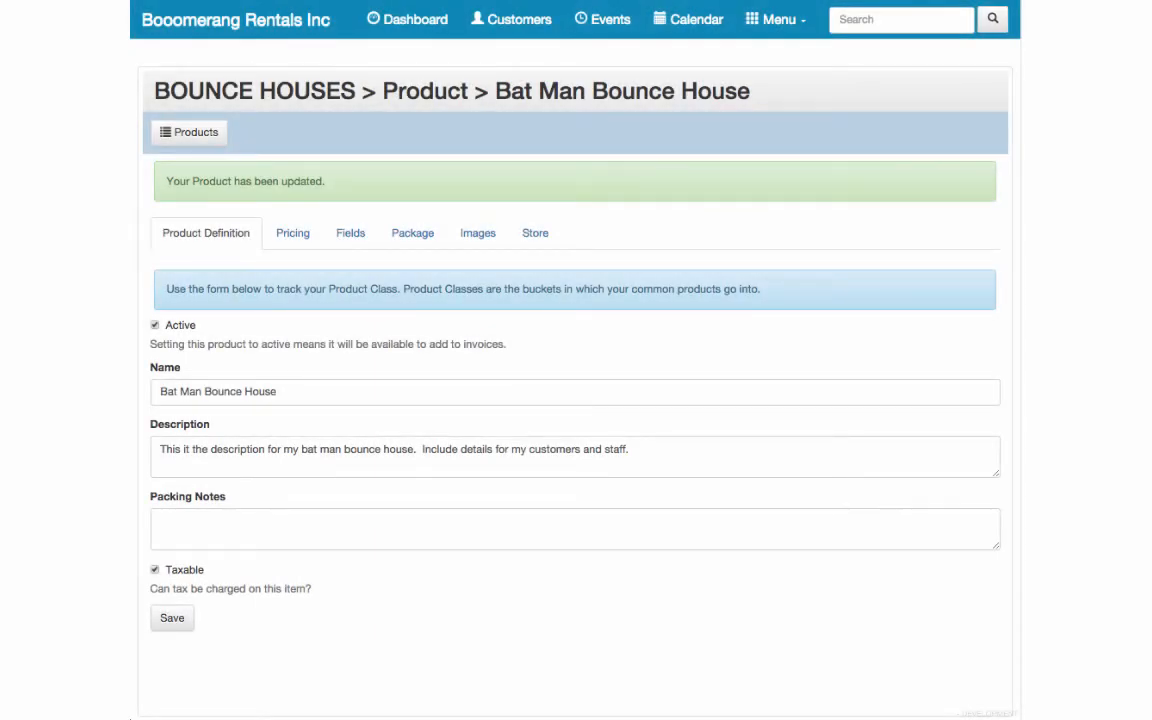
Step: Set the default price of the Bat Man Bounce House to 99.00 and save the pricing
left_click(301, 235)
left_click_drag(219, 346, 135, 344)
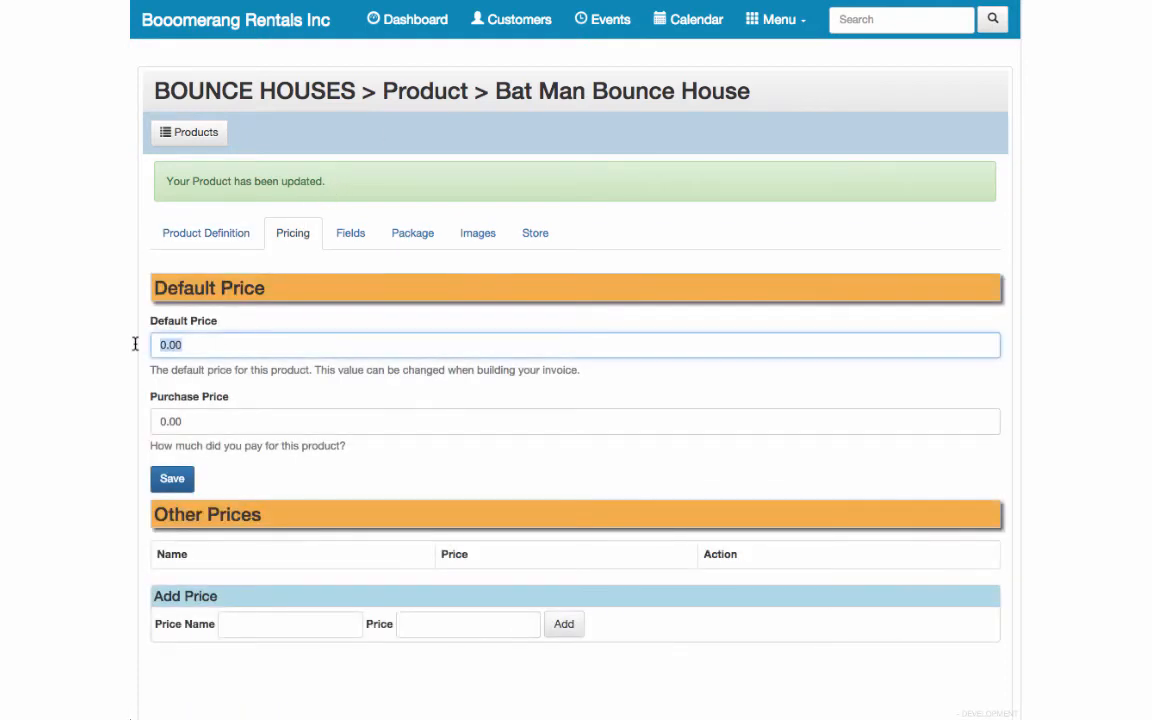
type("99.00")
left_click(264, 393)
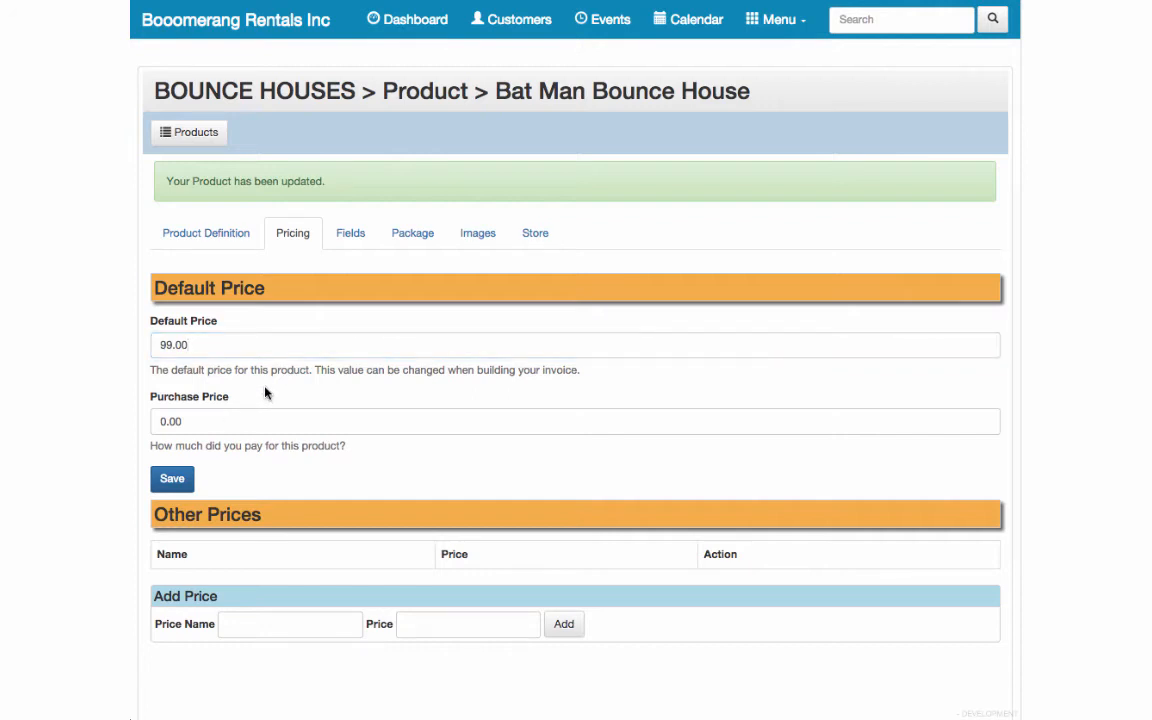
left_click(183, 481)
left_click(183, 481)
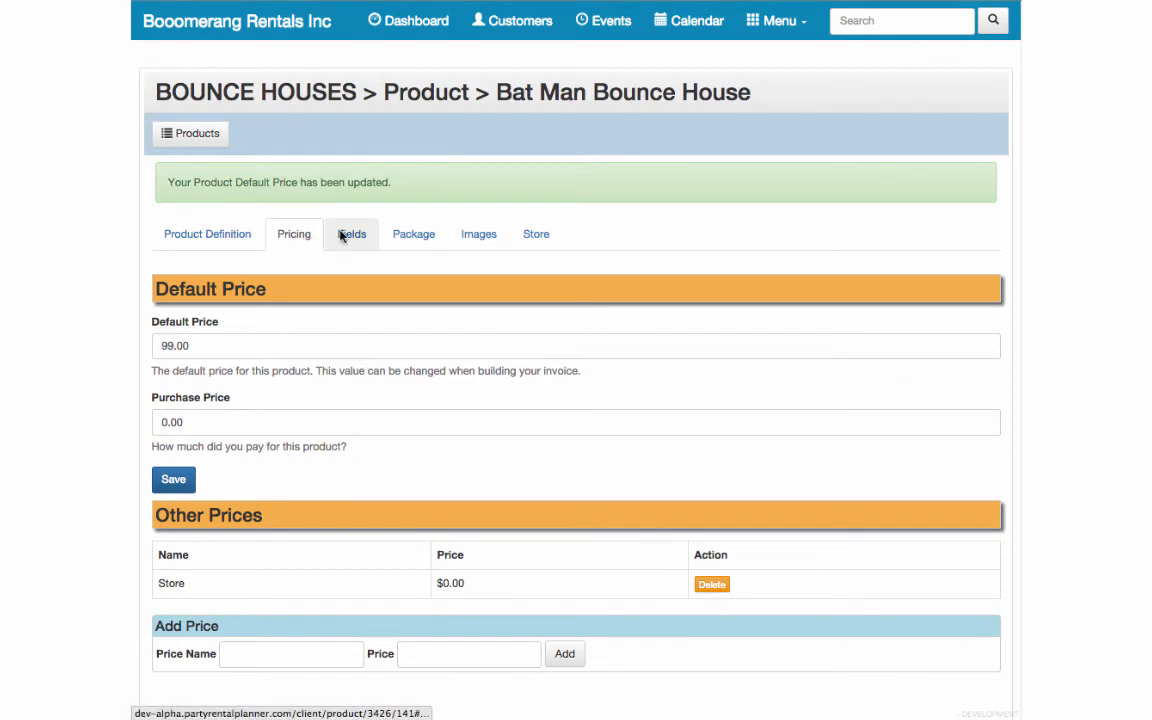
Step: Set the product's Height to 10', Width to 12' and Quantity to 2, save the fields, and return to the product overview
left_click(341, 235)
left_click(242, 347)
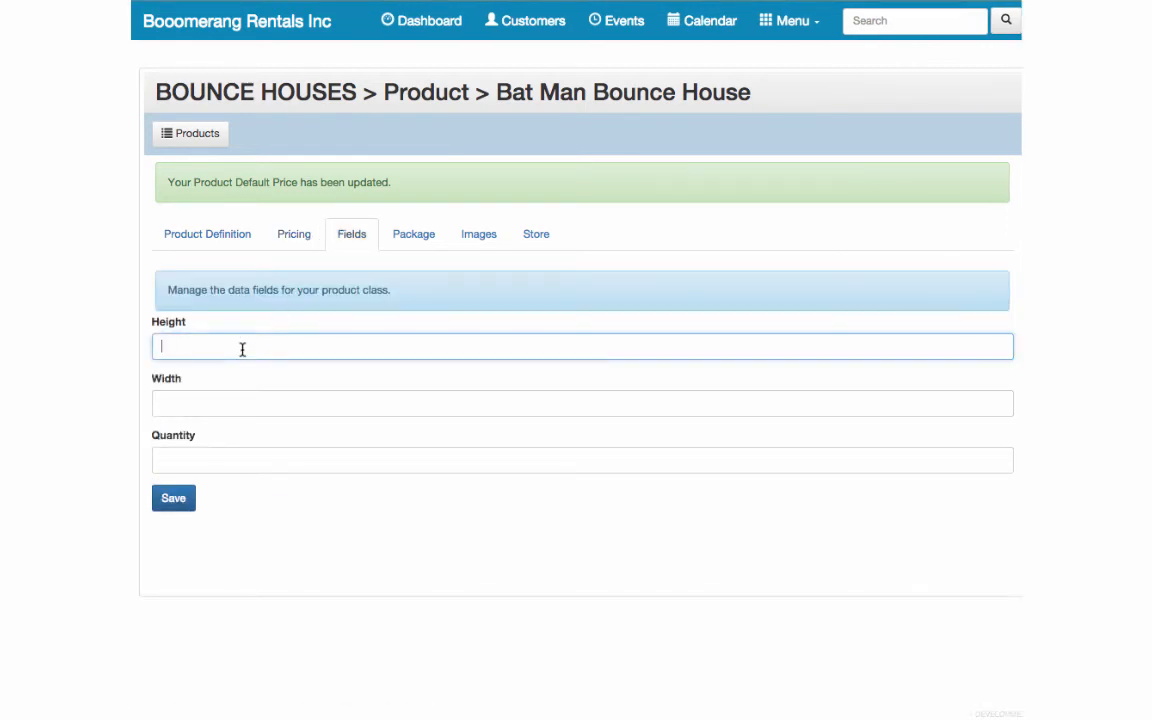
type("10'")
key("Tab")
type("12'")
key("Tab")
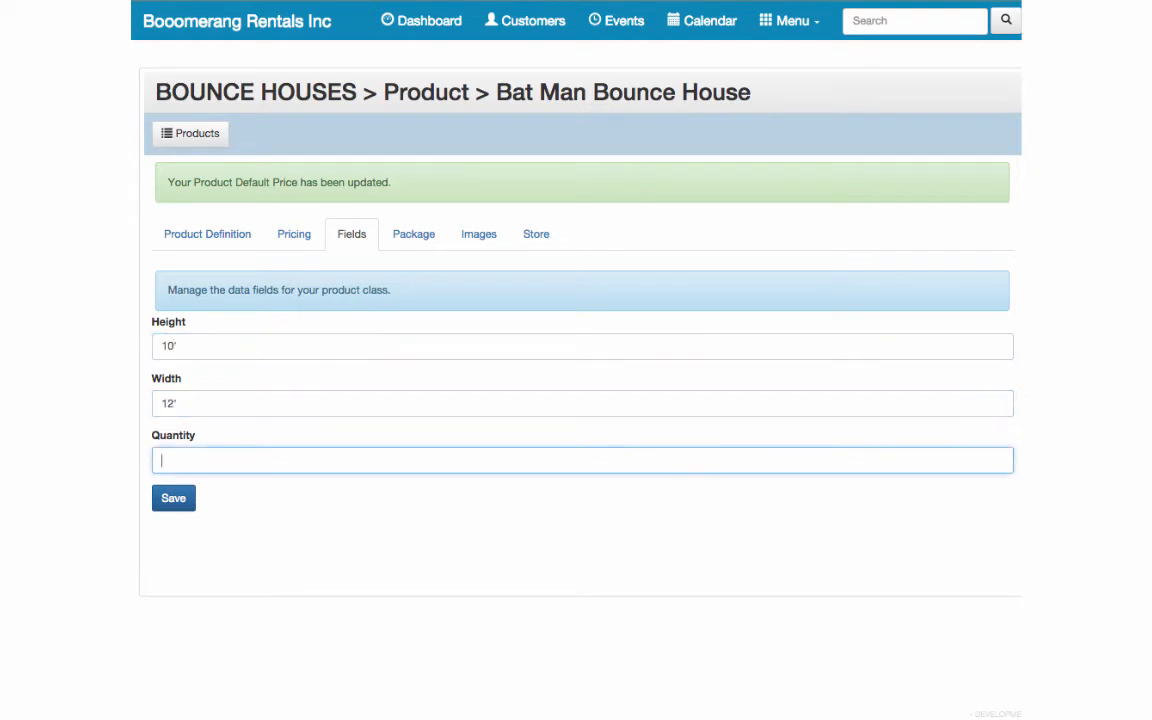
type("2")
left_click(176, 510)
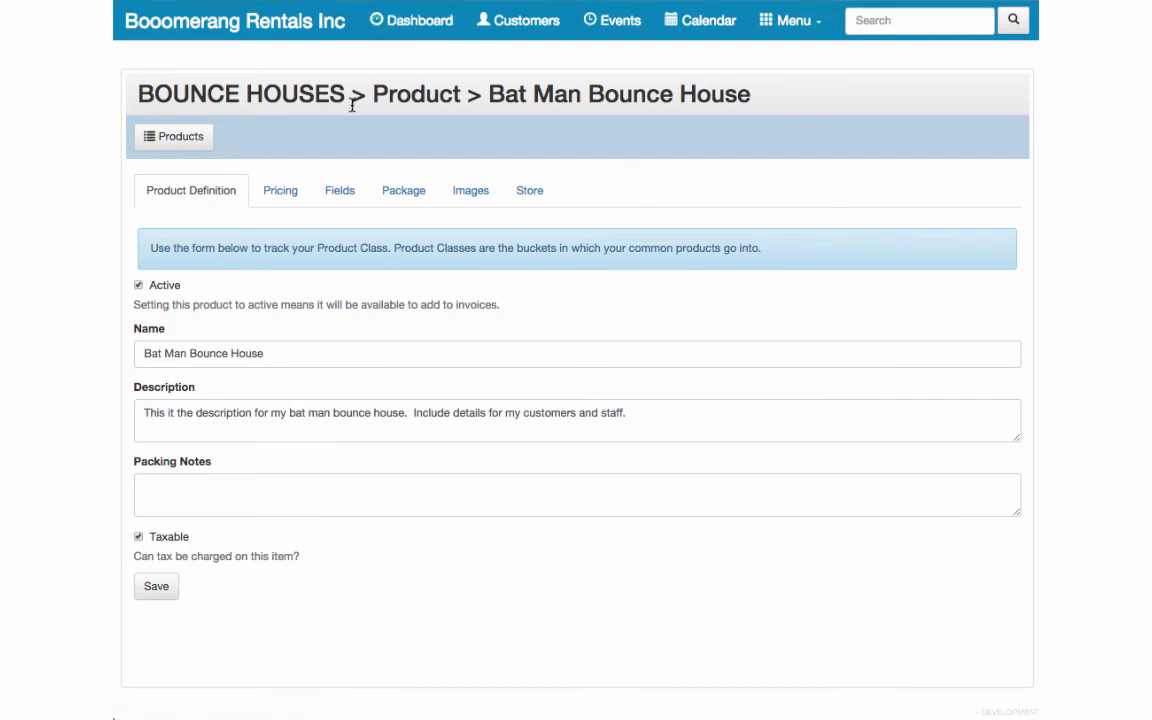
left_click(203, 146)
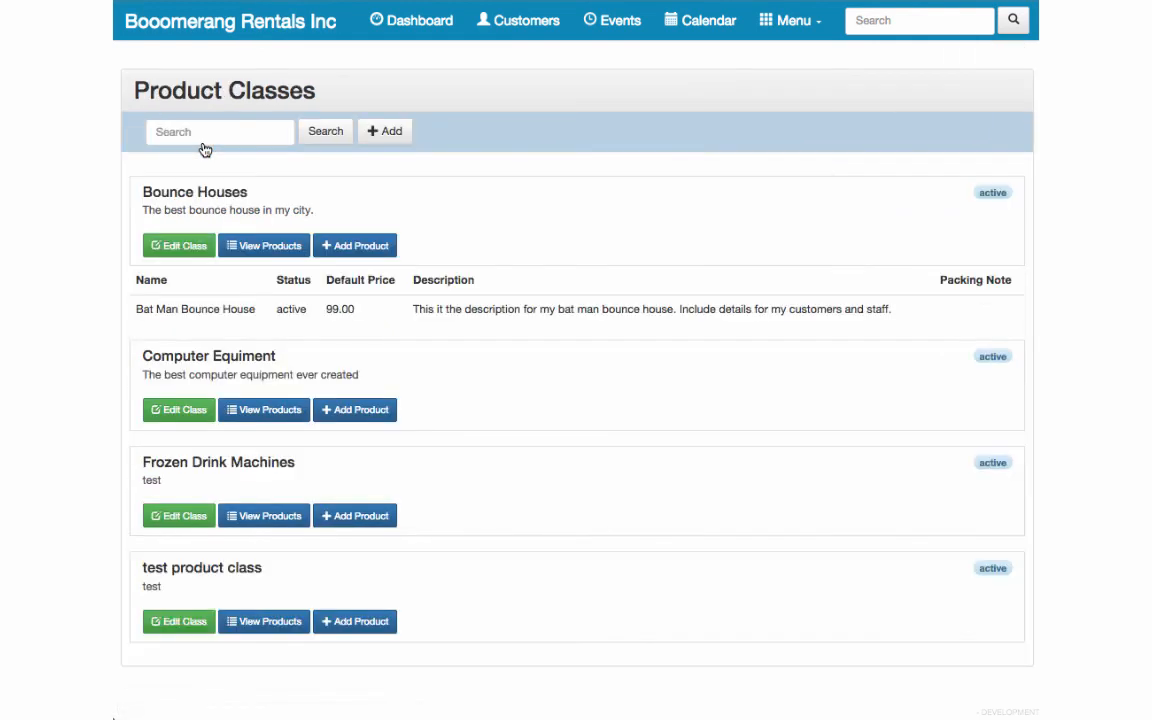